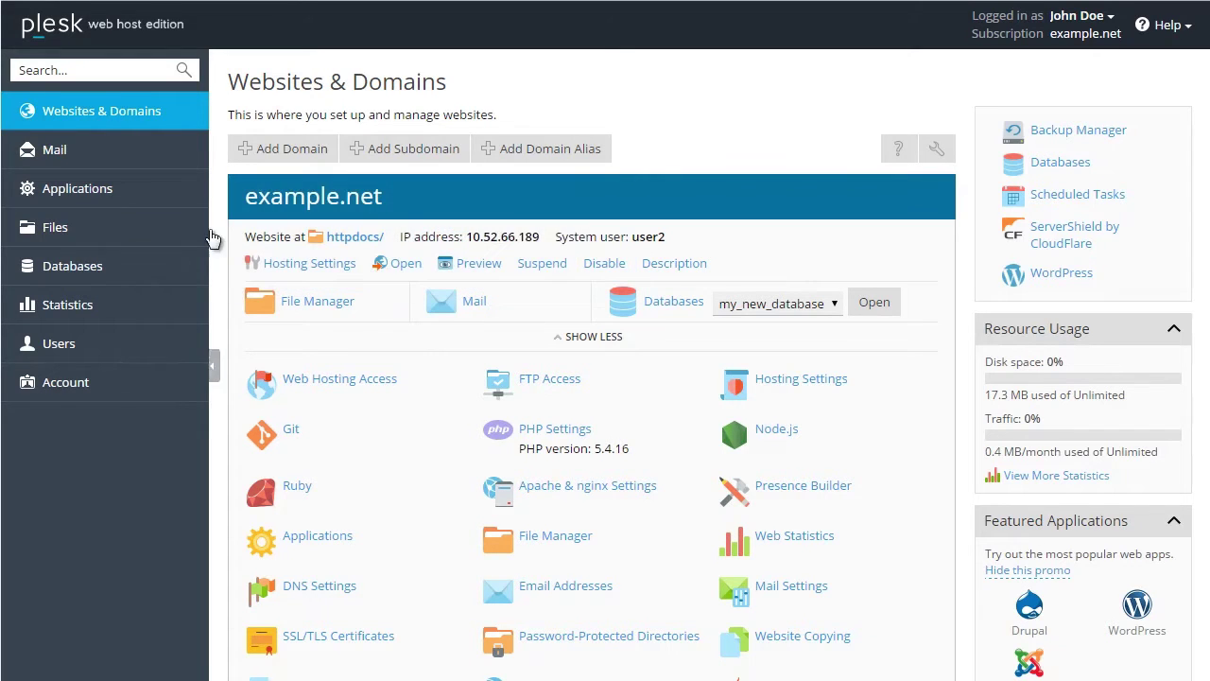
# Open the subscription's file manager, look at the contents of the httpdocs directory, and return to the home directory
pyautogui.click(170, 228)
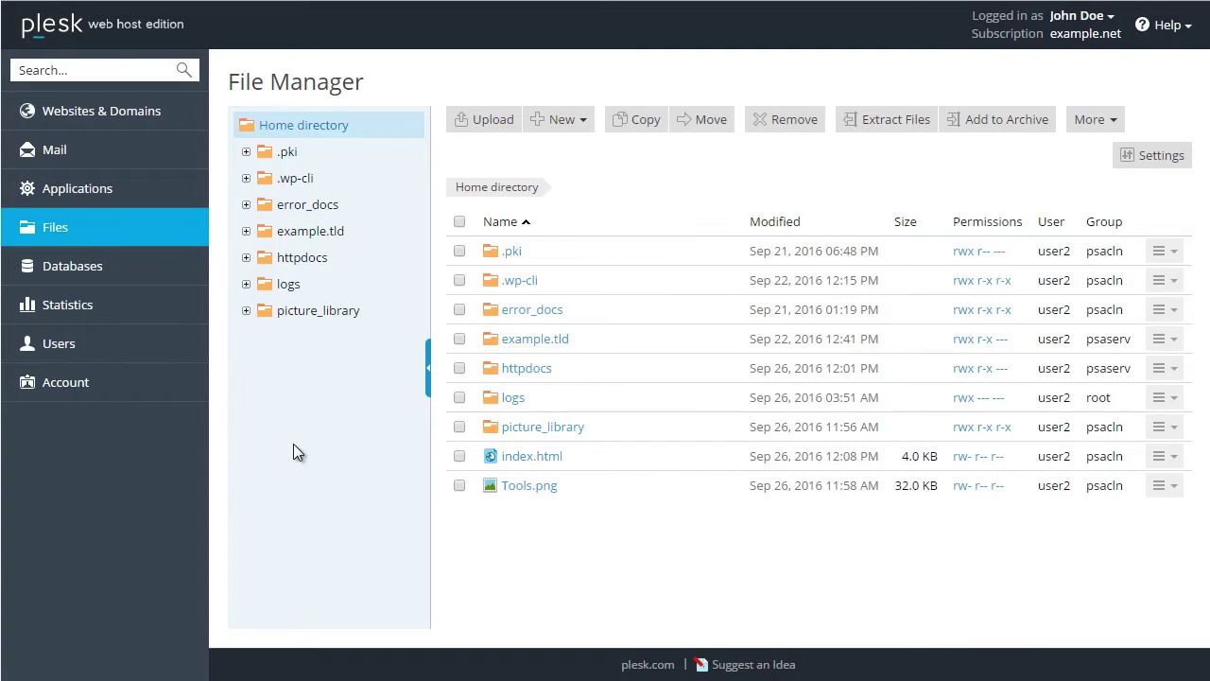
pyautogui.click(514, 370)
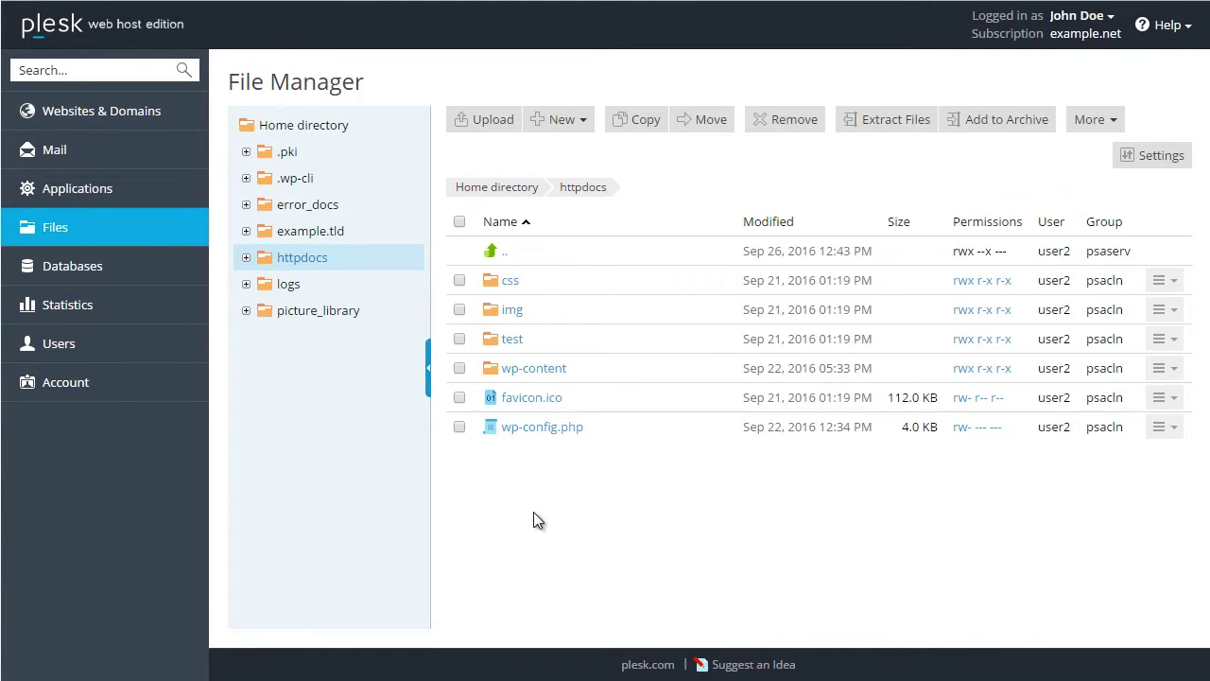
pyautogui.click(508, 253)
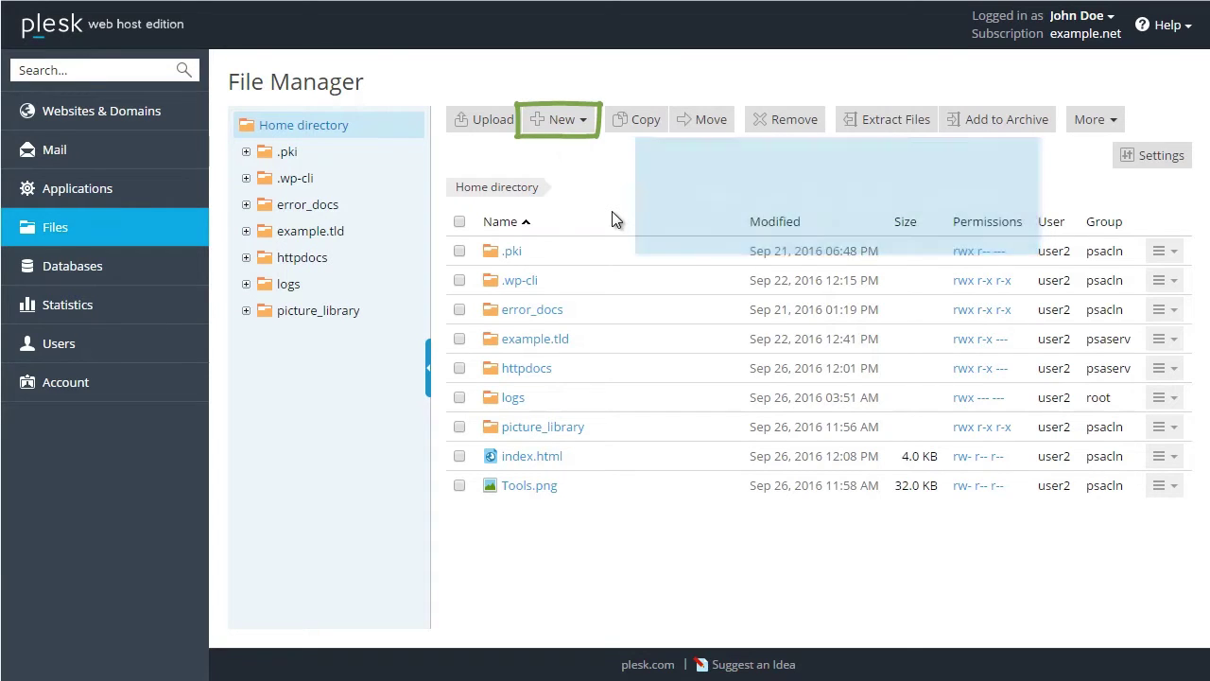
# Create a new directory named custom_dir in the home directory
pyautogui.click(581, 132)
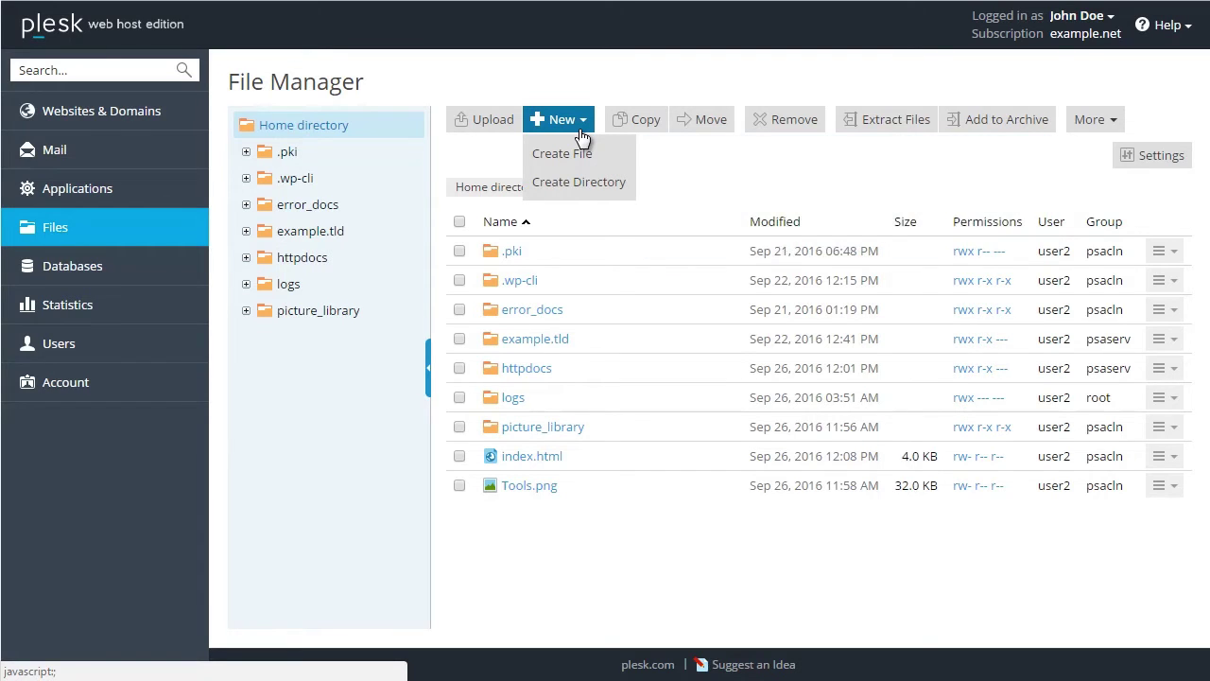
pyautogui.click(603, 190)
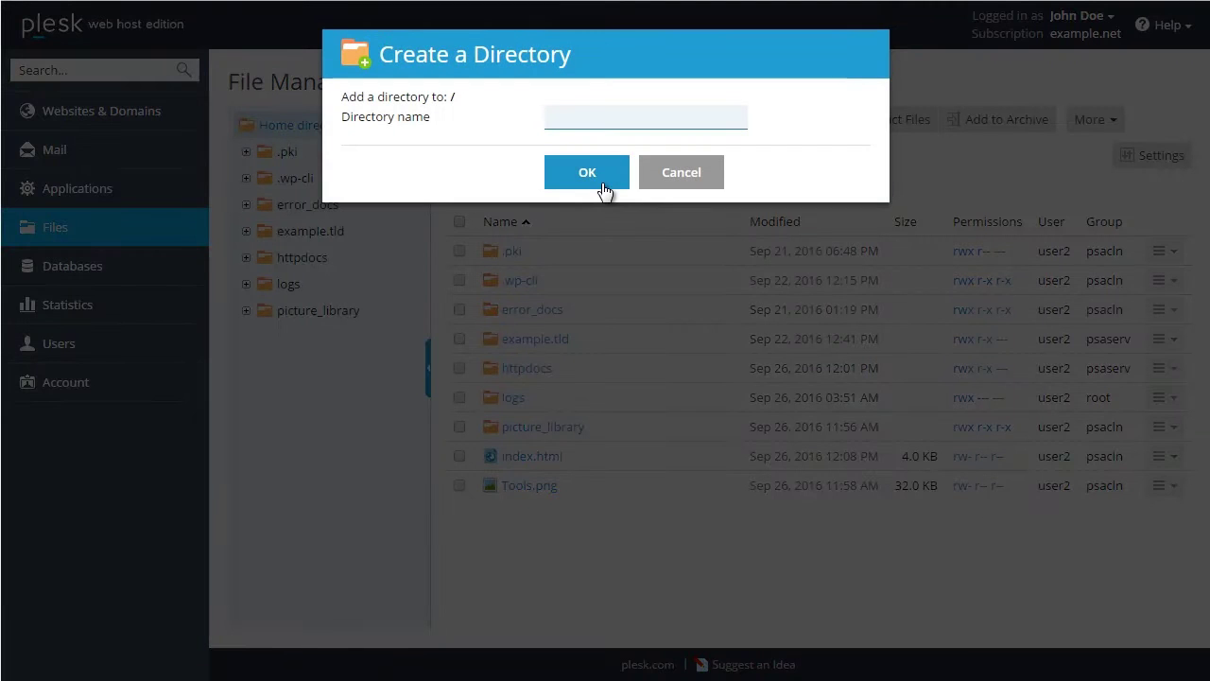
pyautogui.write('custom_dir')
pyautogui.click(602, 184)
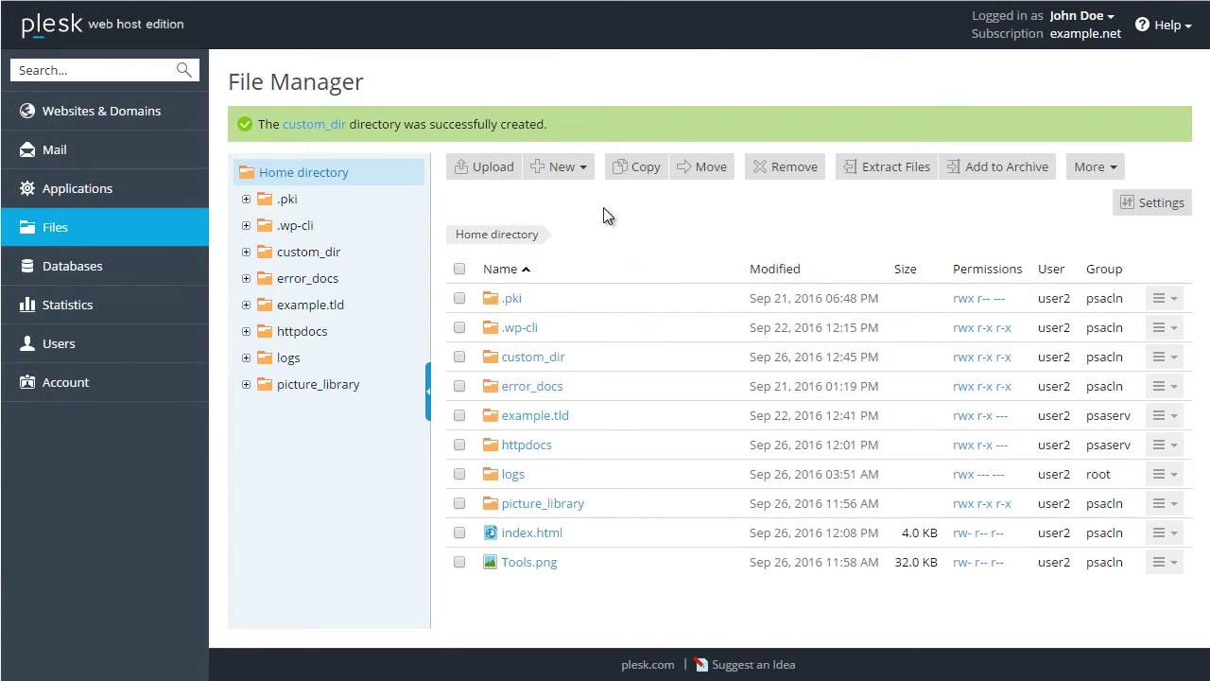
# Upload the app_files zip archive from the local TMP folder to the home directory
pyautogui.click(493, 176)
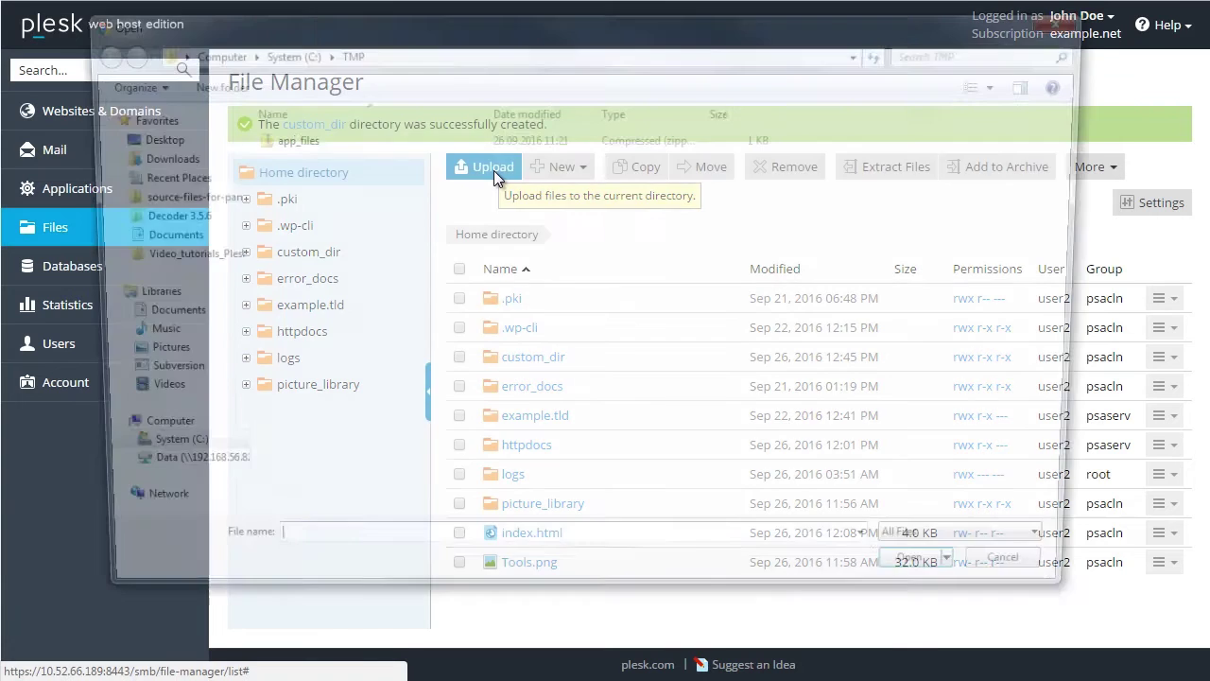
pyautogui.click(309, 139)
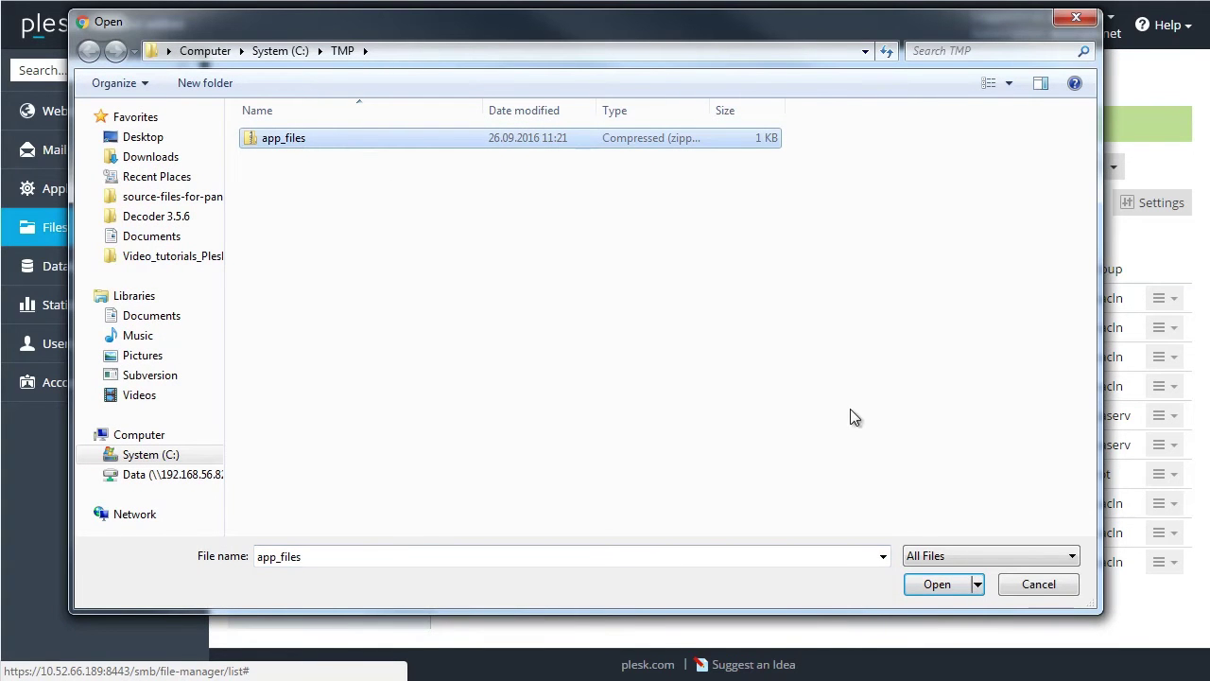
pyautogui.click(929, 586)
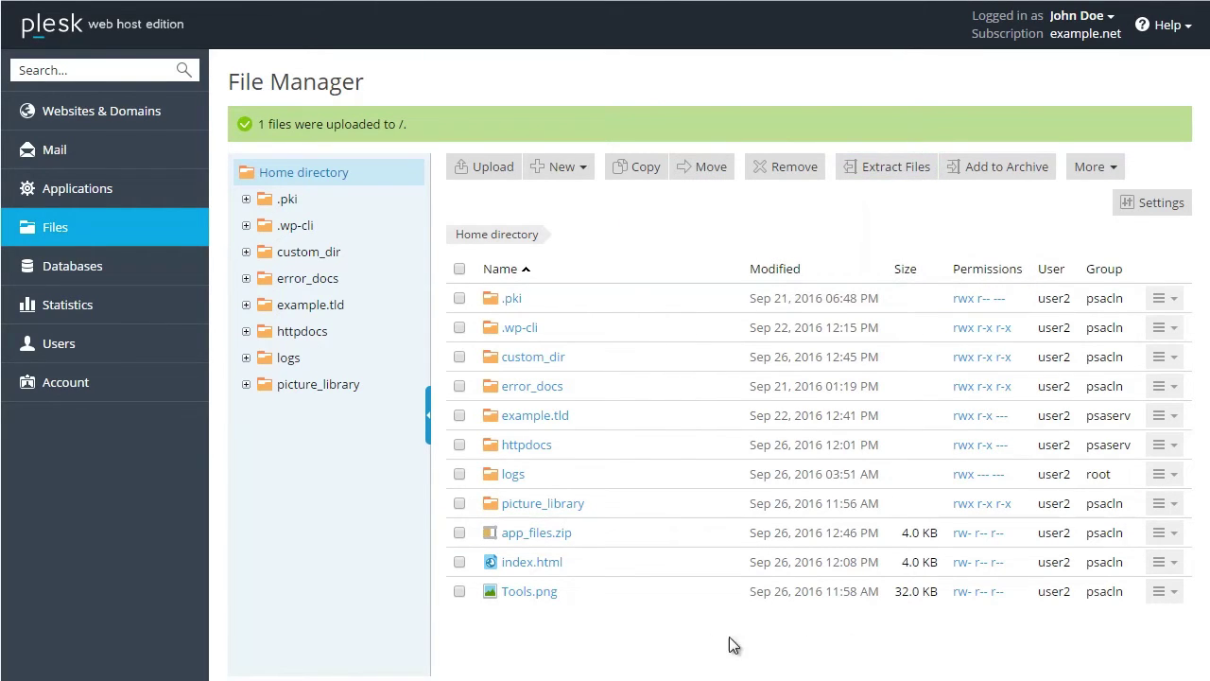
# Extract app_files.zip into the home directory without replacing existing files
pyautogui.click(460, 536)
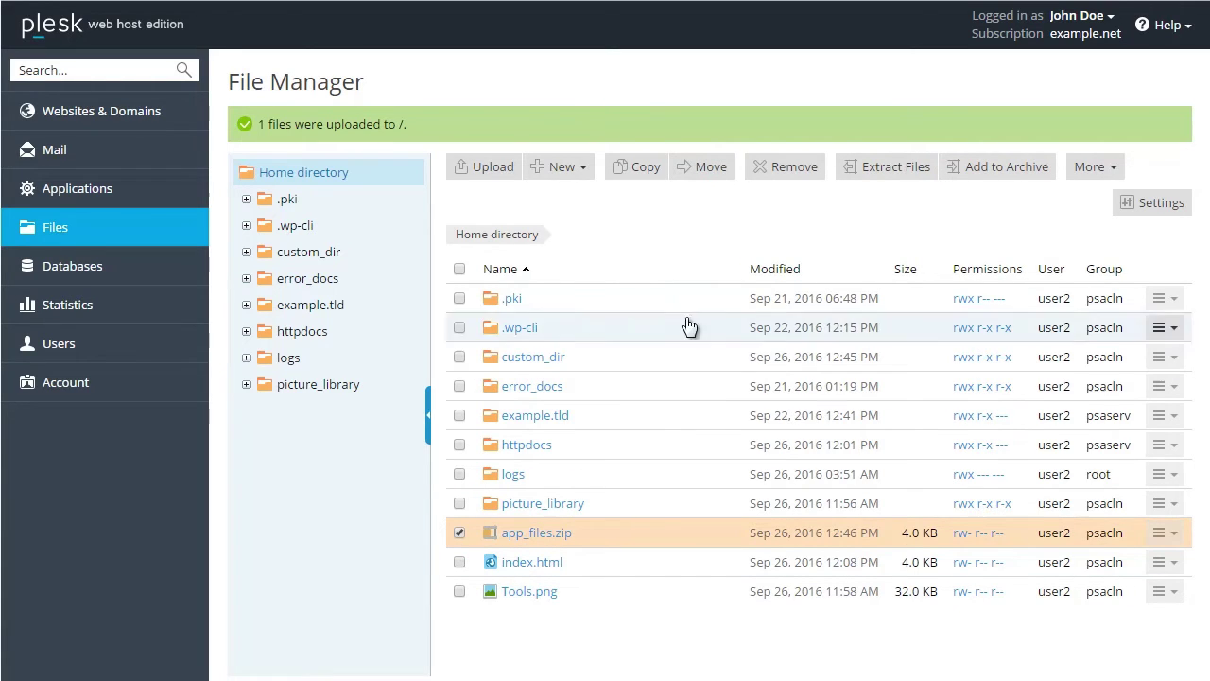
pyautogui.click(867, 168)
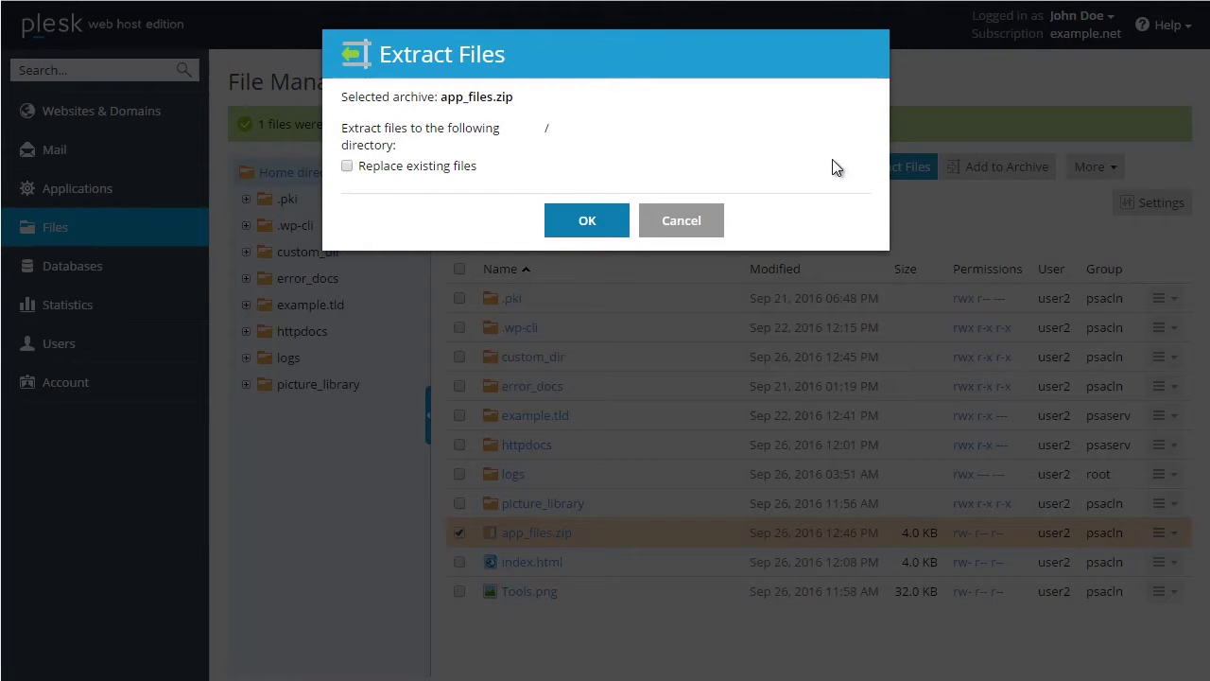
pyautogui.click(595, 224)
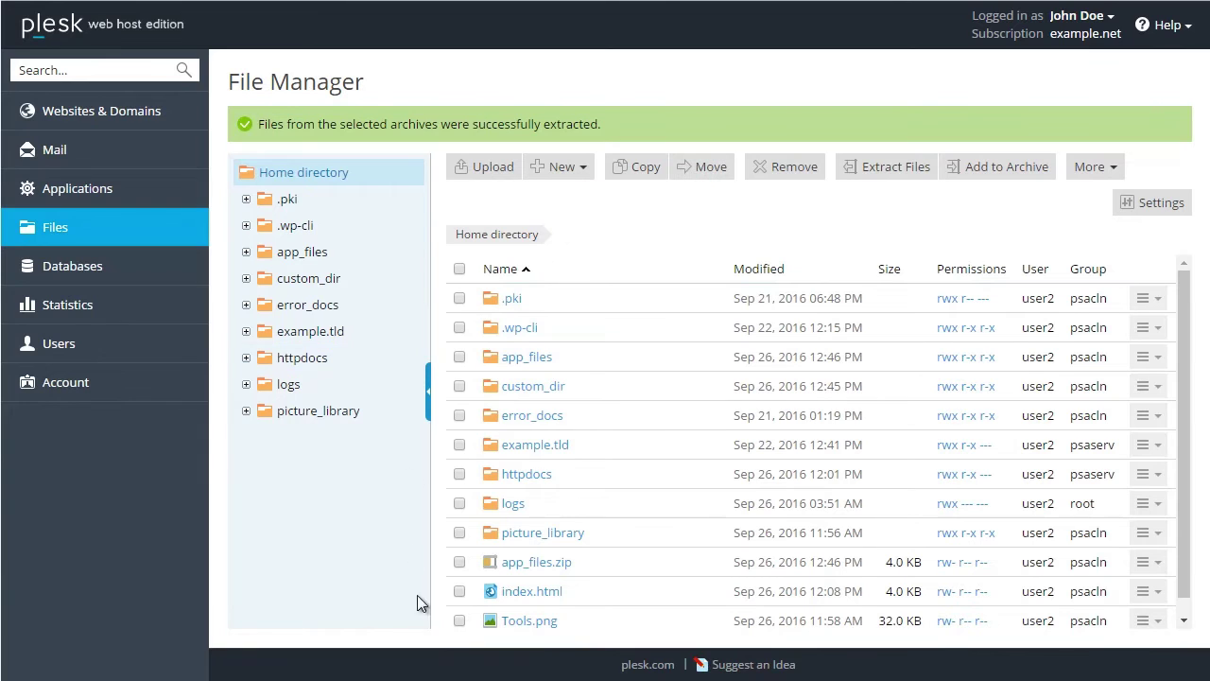
# Edit index.html in the HTML editor, replacing the heading text with "Hello World", and save the file
pyautogui.rightClick(614, 603)
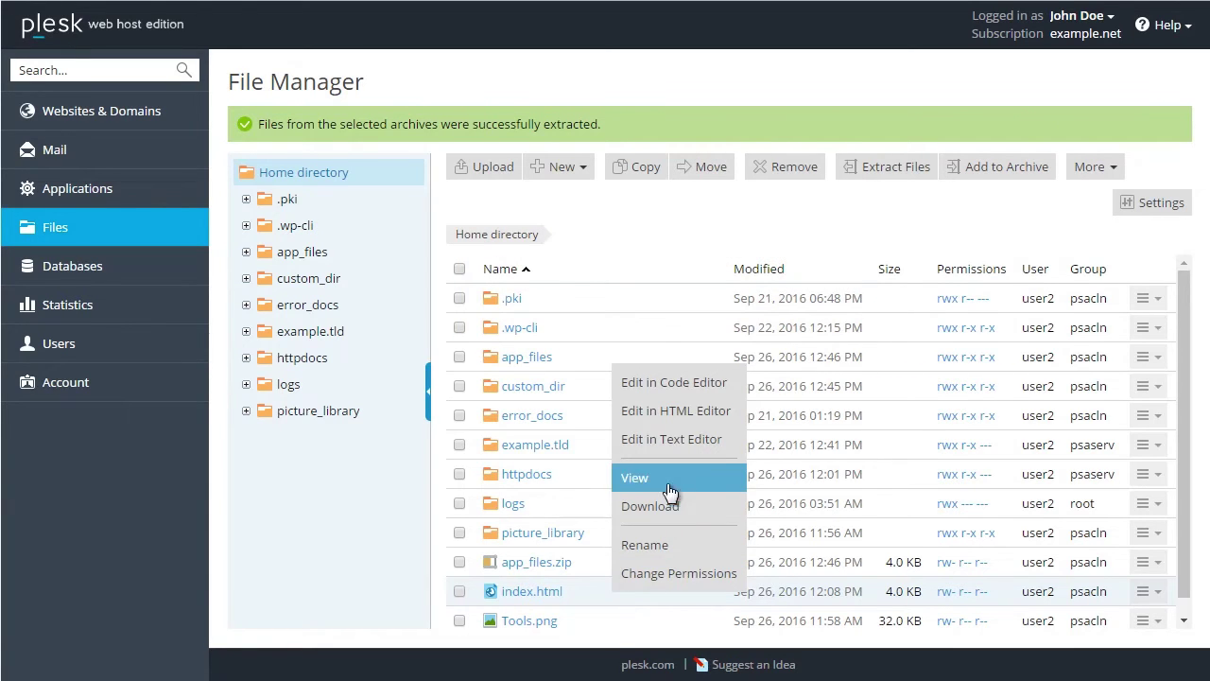
pyautogui.click(671, 418)
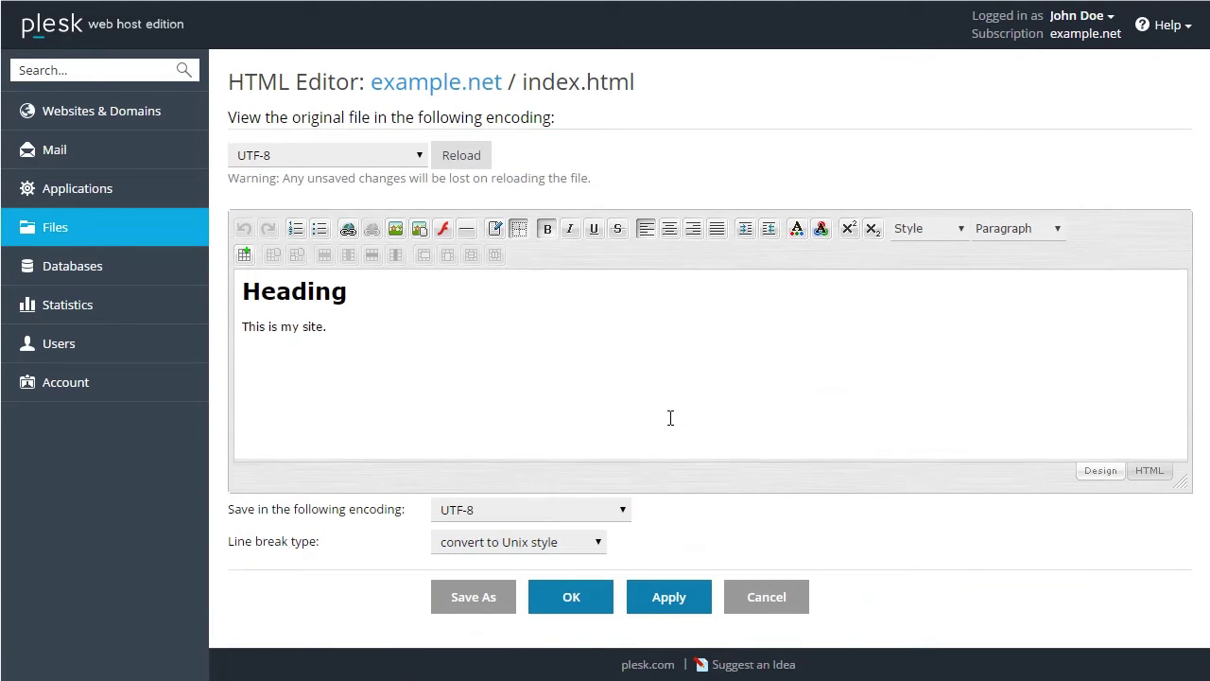
pyautogui.click(353, 290)
pyautogui.moveTo(353, 289); pyautogui.dragTo(245, 291)
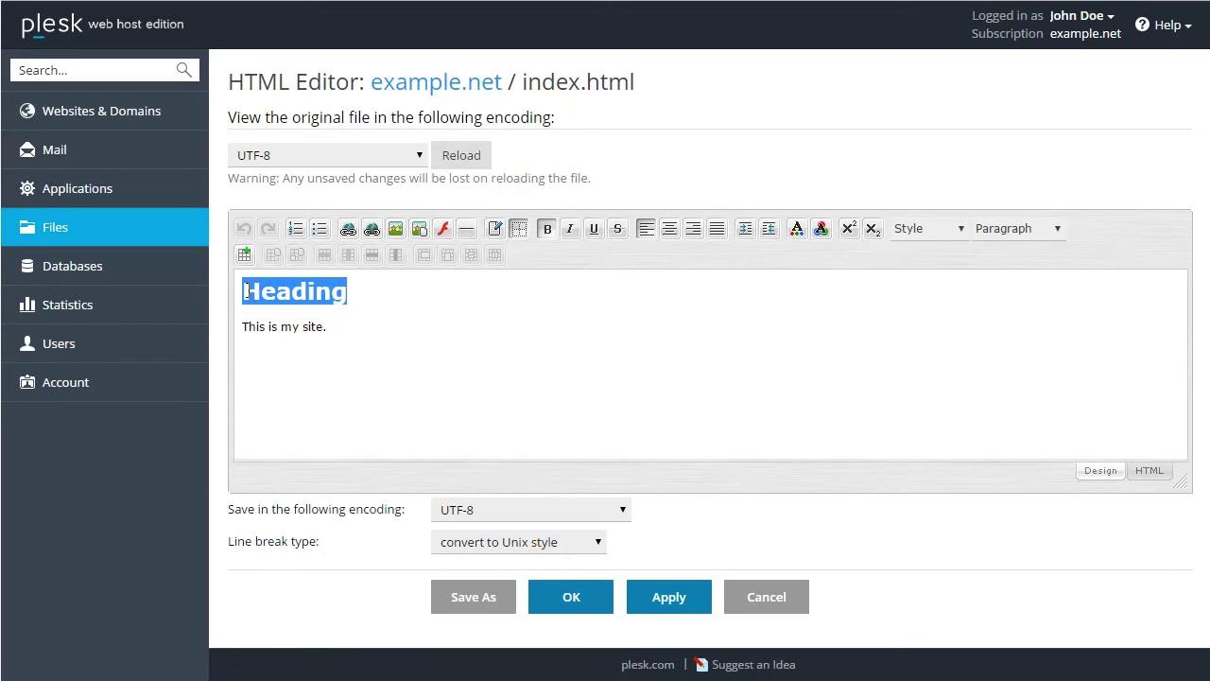
pyautogui.write('Hello')
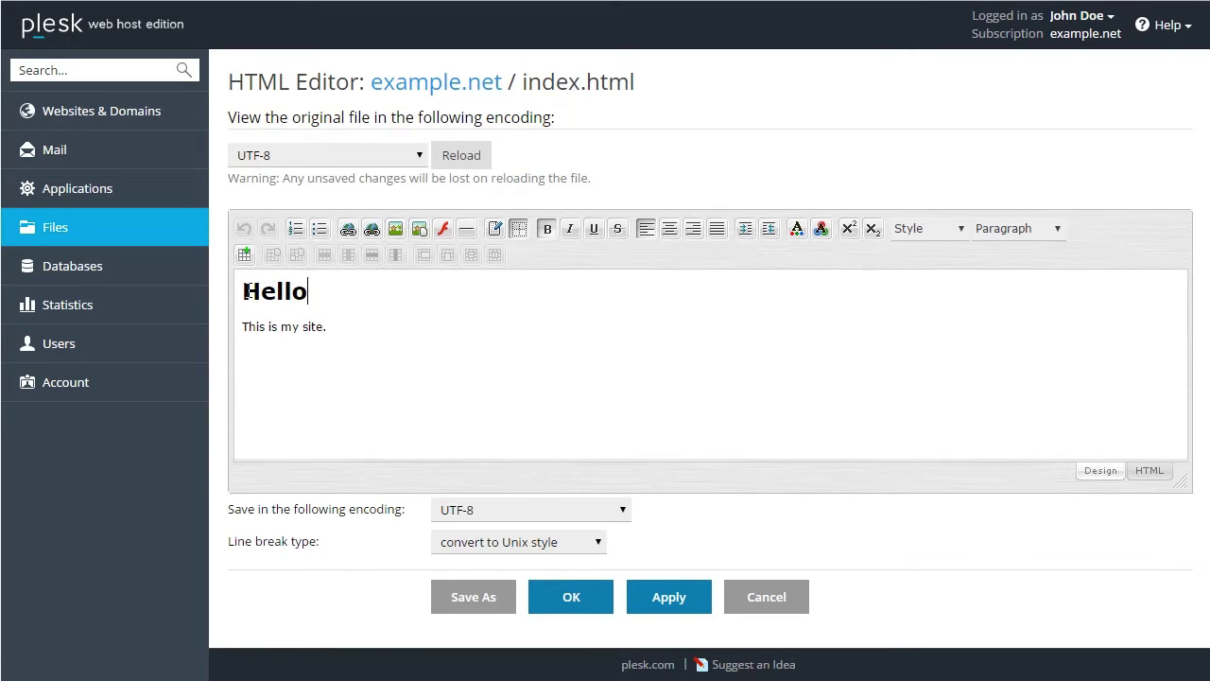
pyautogui.write(' World')
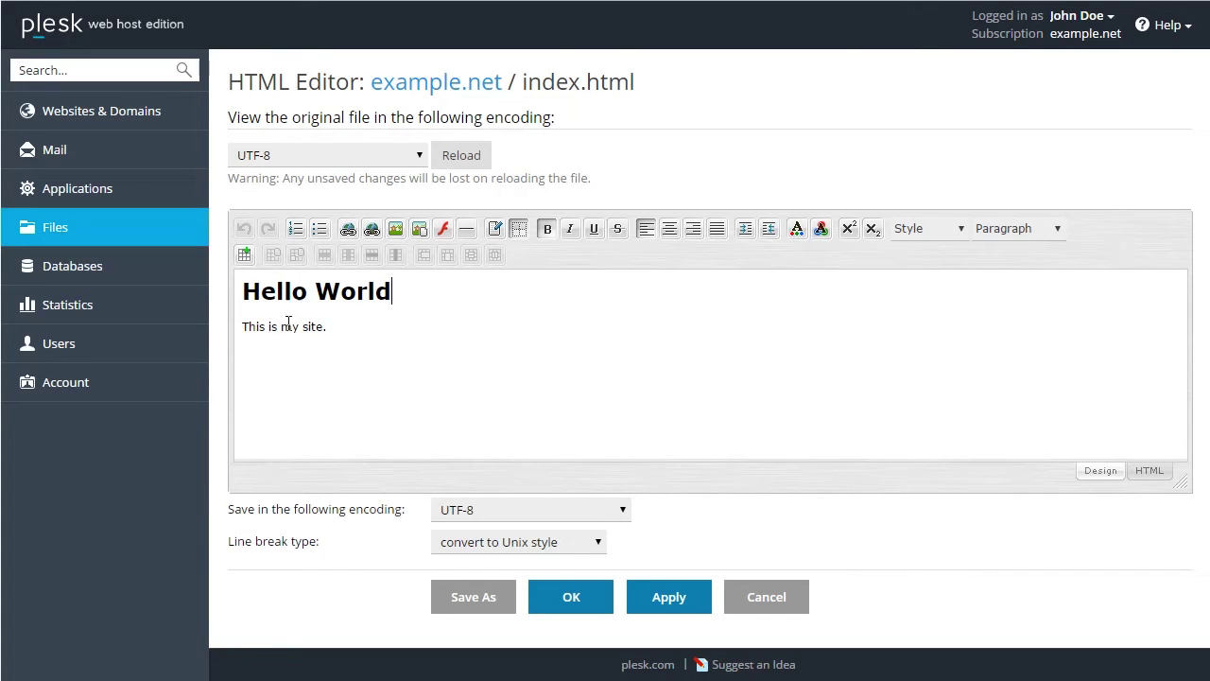
pyautogui.click(546, 597)
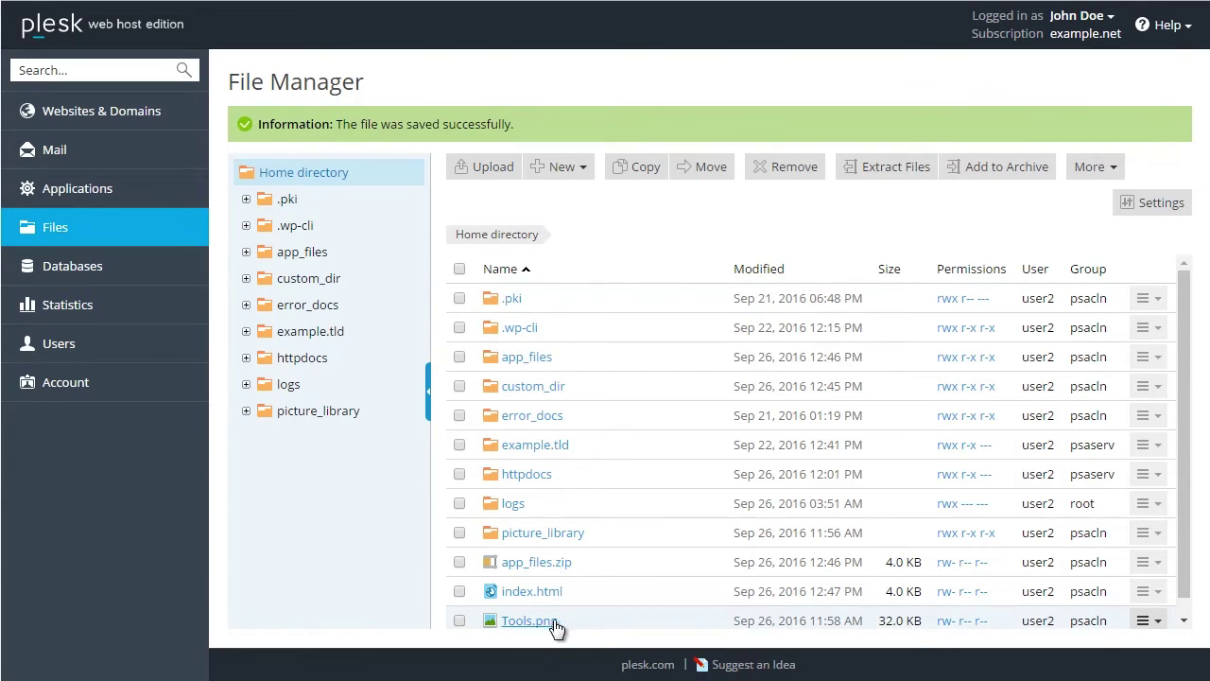
# Rename the file Tools.png in the home directory to MyTools.png
pyautogui.rightClick(591, 626)
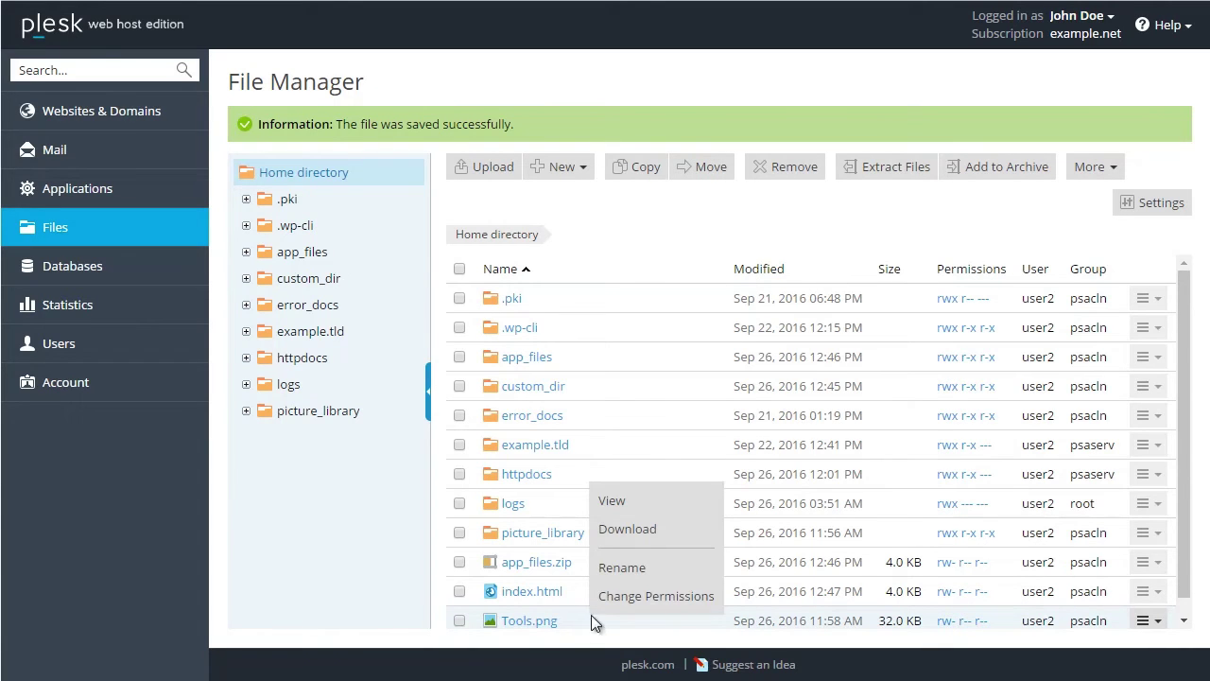
pyautogui.click(613, 570)
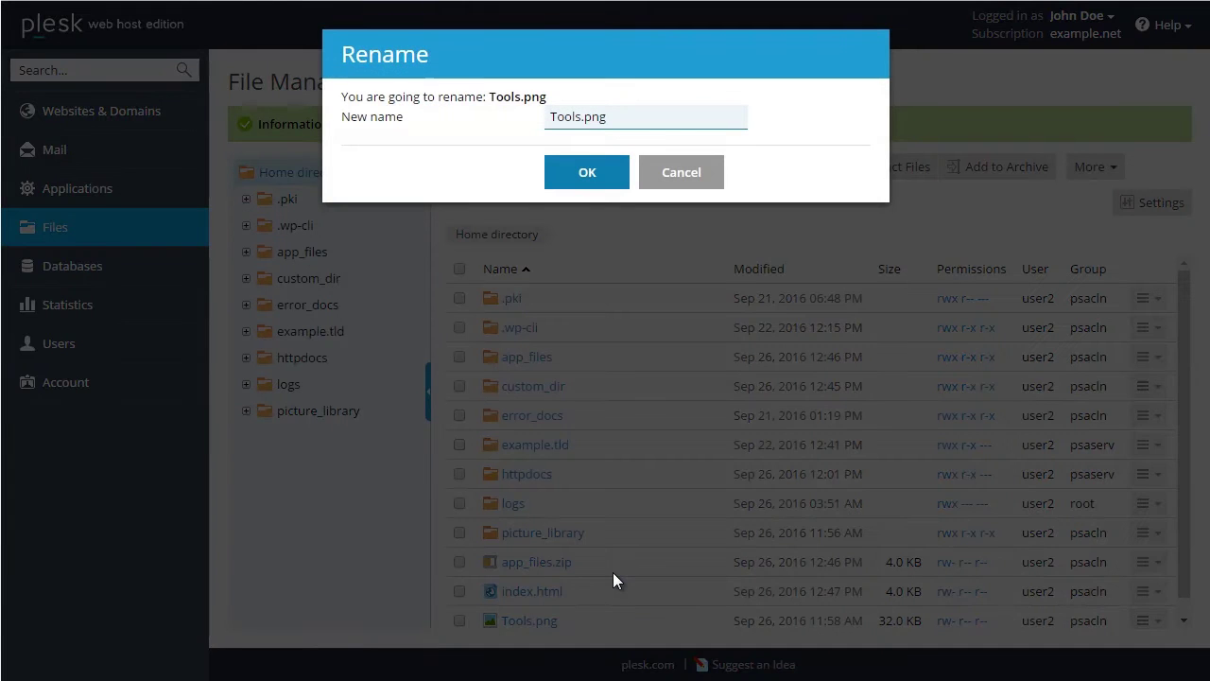
pyautogui.write('My')
pyautogui.click(605, 176)
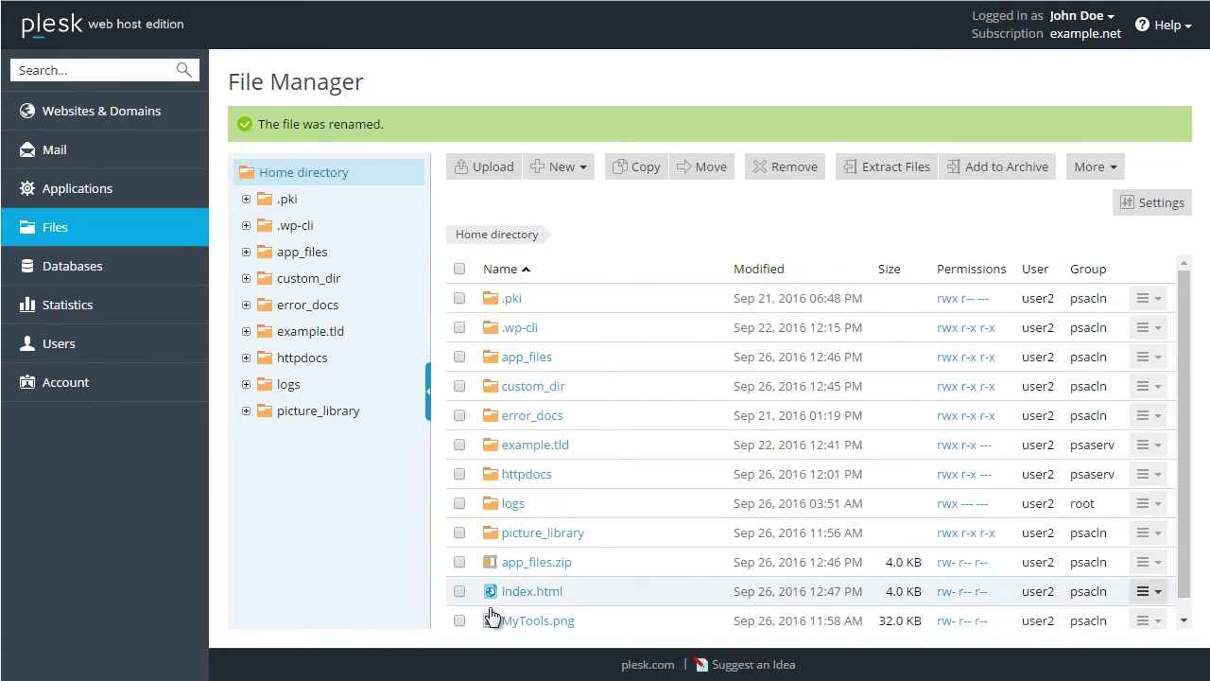
# Review the permission settings of MyTools.png and leave them without saving
pyautogui.click(603, 629)
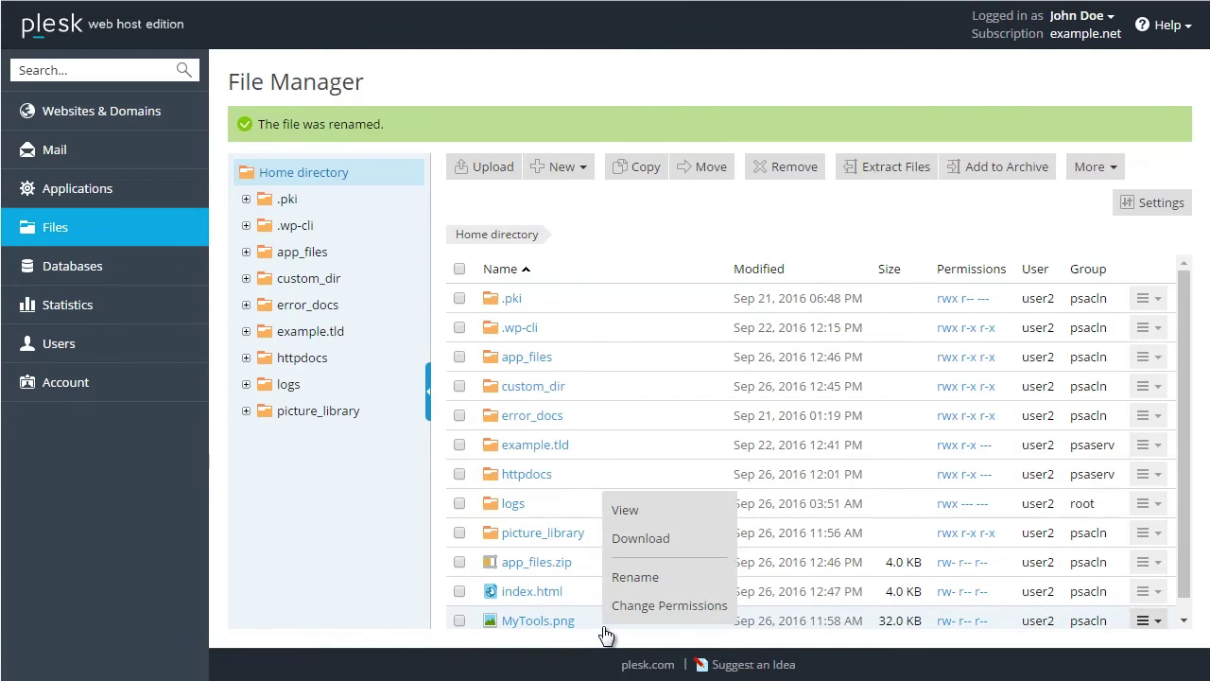
pyautogui.click(630, 606)
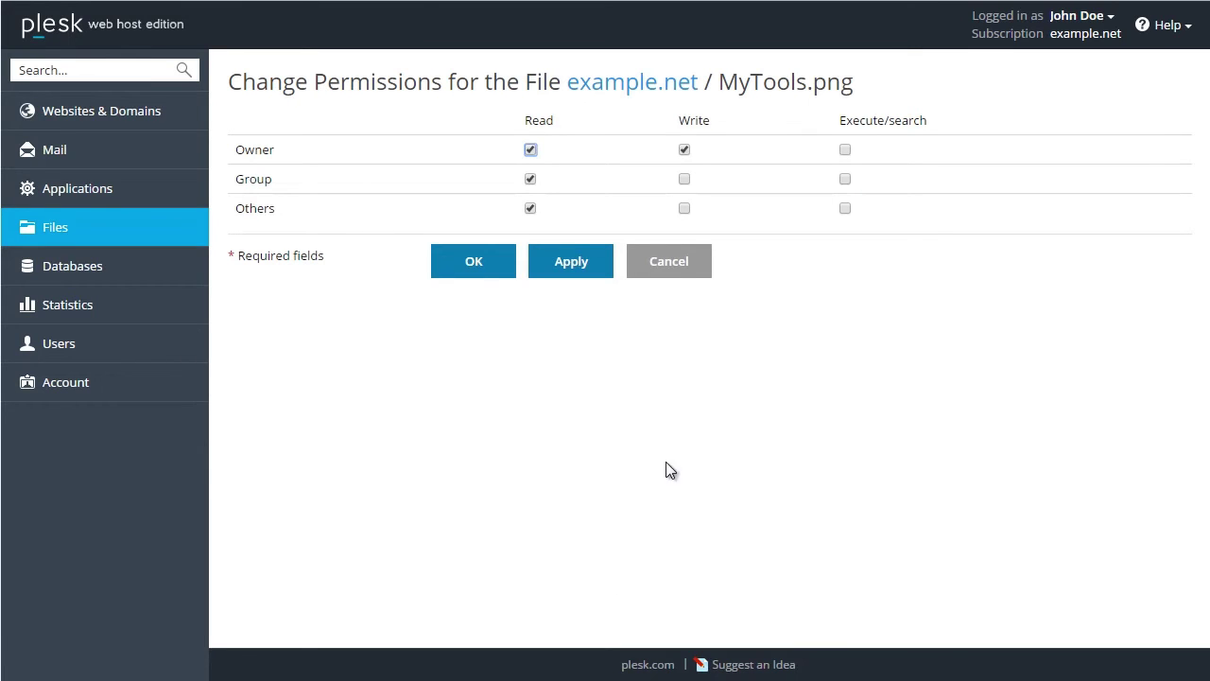
pyautogui.click(678, 274)
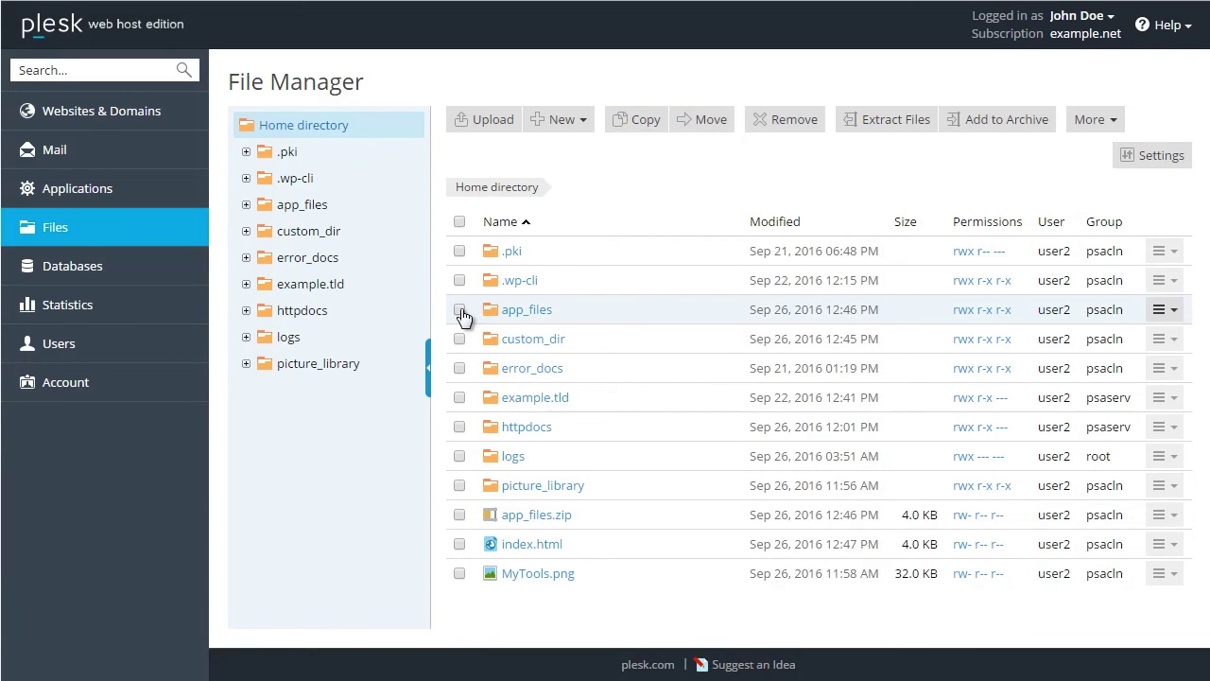
# Move the app_files directory and app_files.zip from the home directory into httpdocs
pyautogui.click(460, 311)
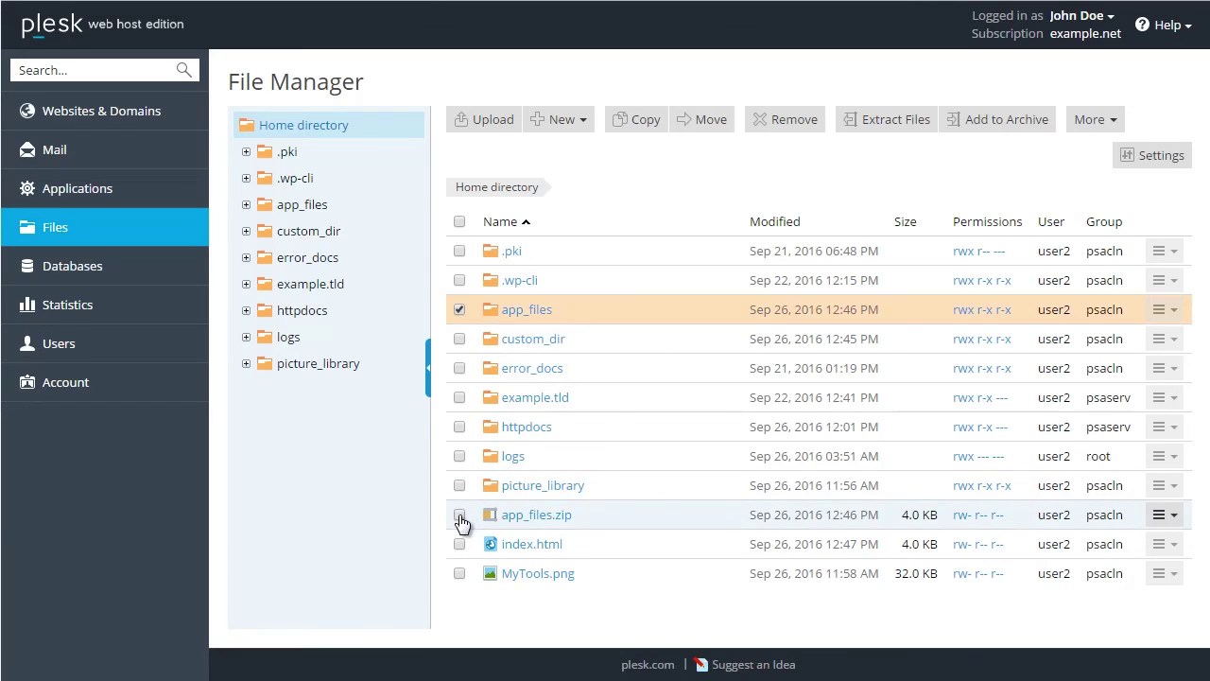
pyautogui.click(459, 515)
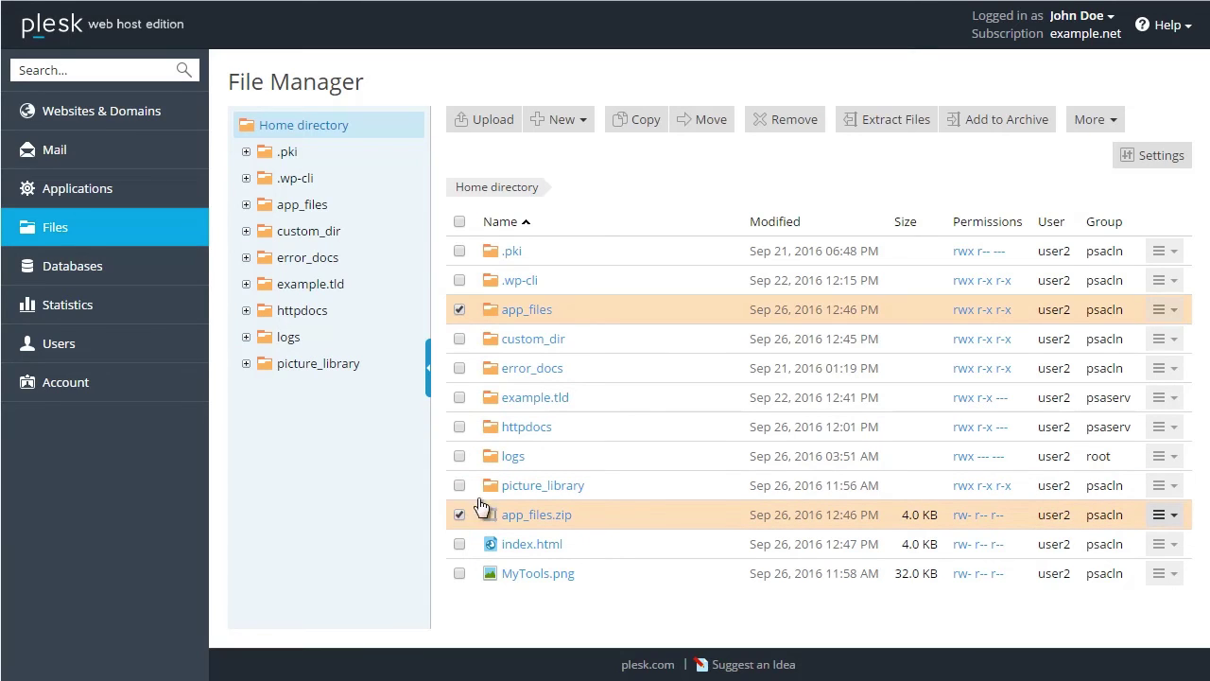
pyautogui.click(697, 125)
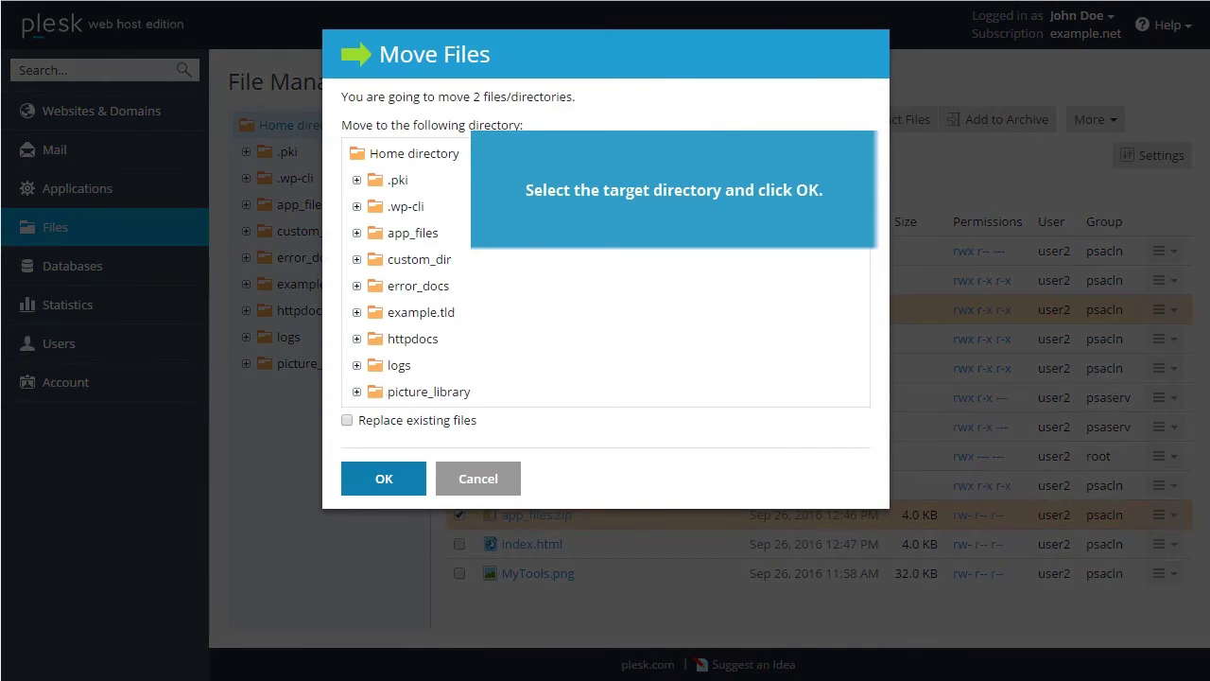
pyautogui.click(426, 343)
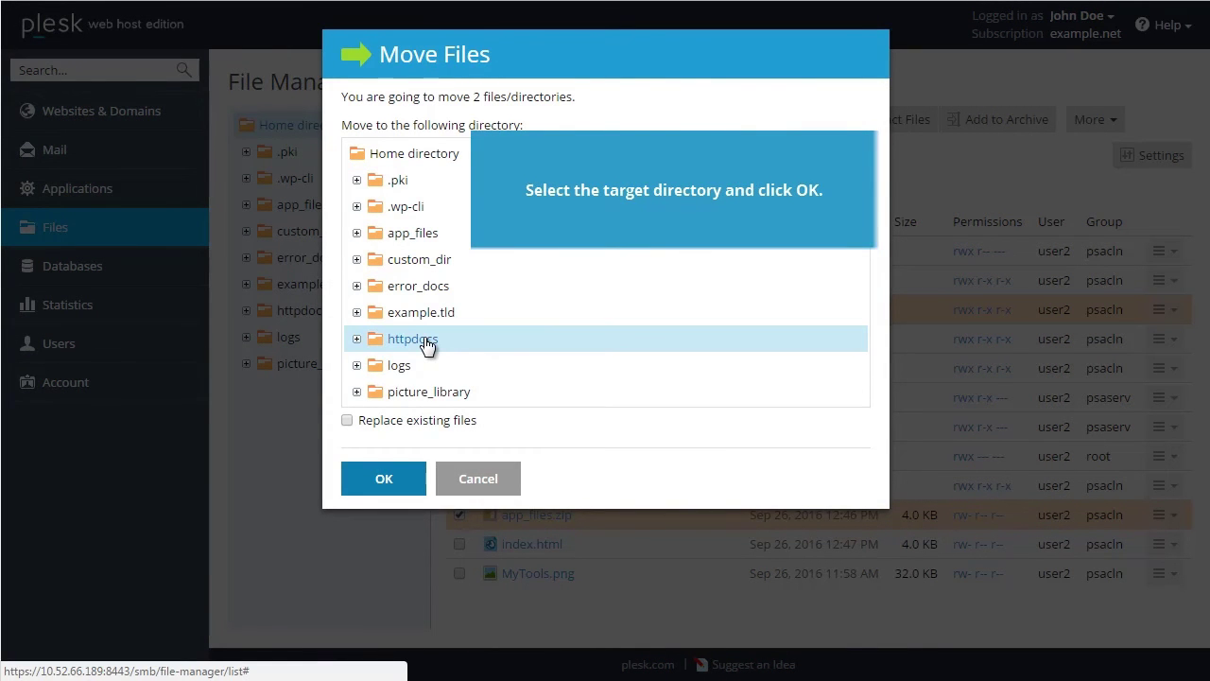
pyautogui.click(405, 479)
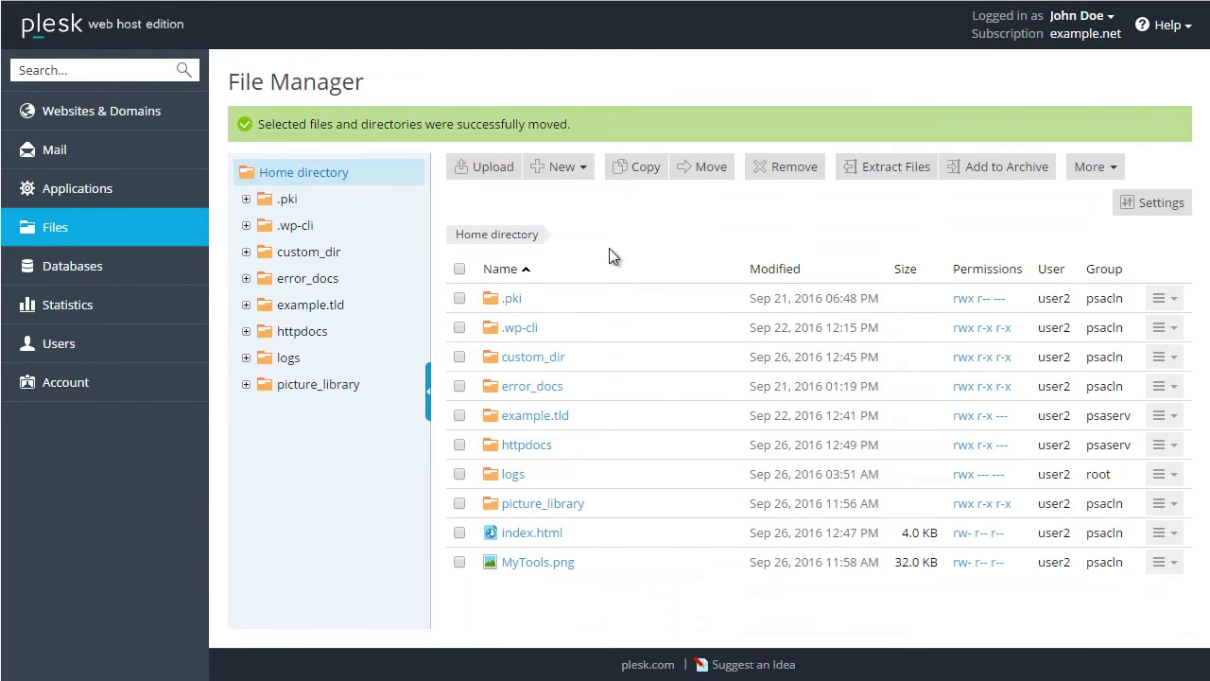
# Permanently remove the app_files directory and app_files.zip from the httpdocs directory
pyautogui.click(522, 444)
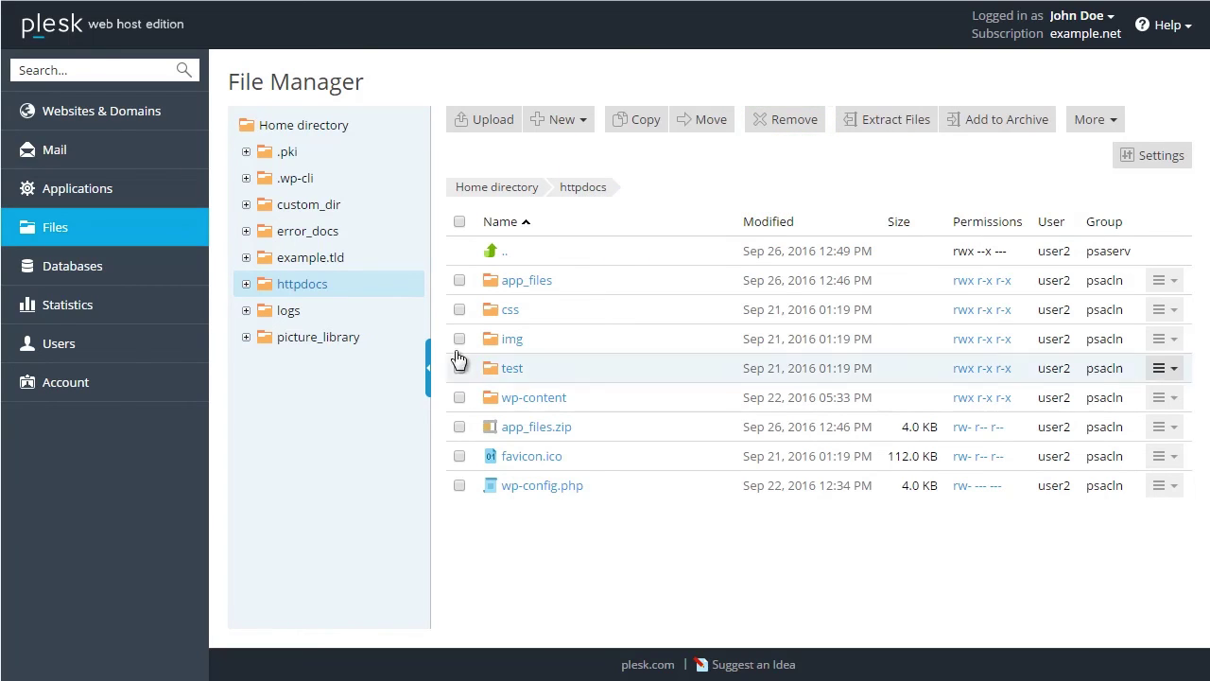
pyautogui.click(459, 280)
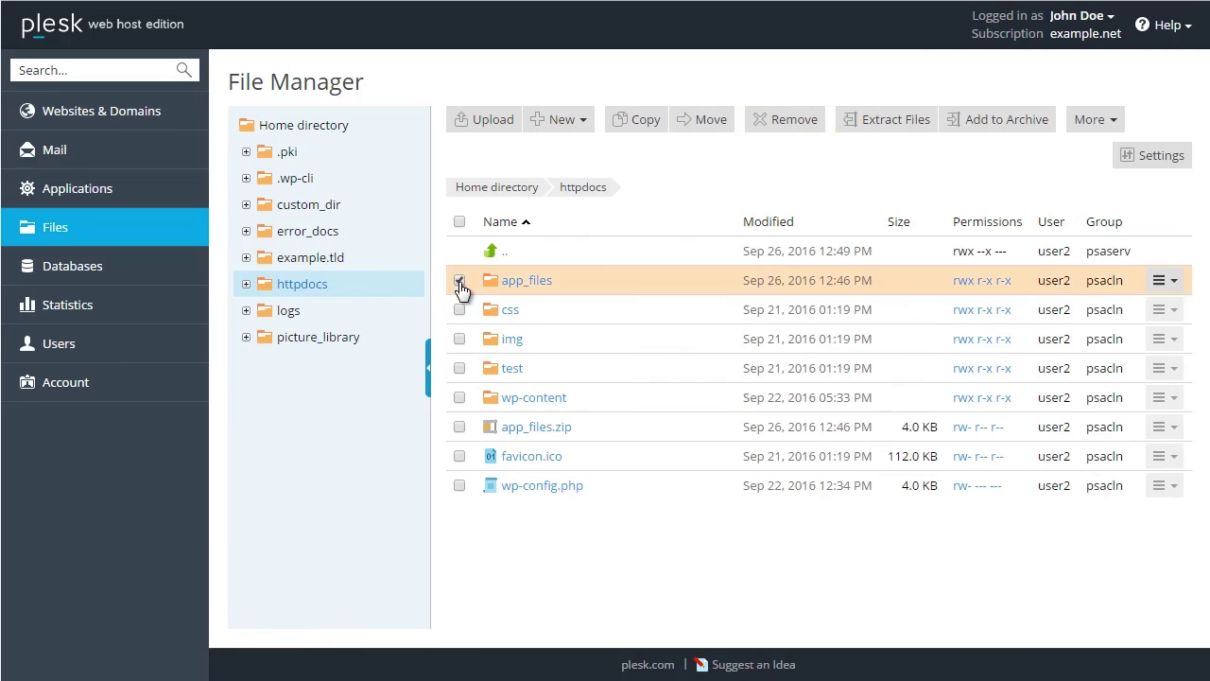
pyautogui.click(459, 428)
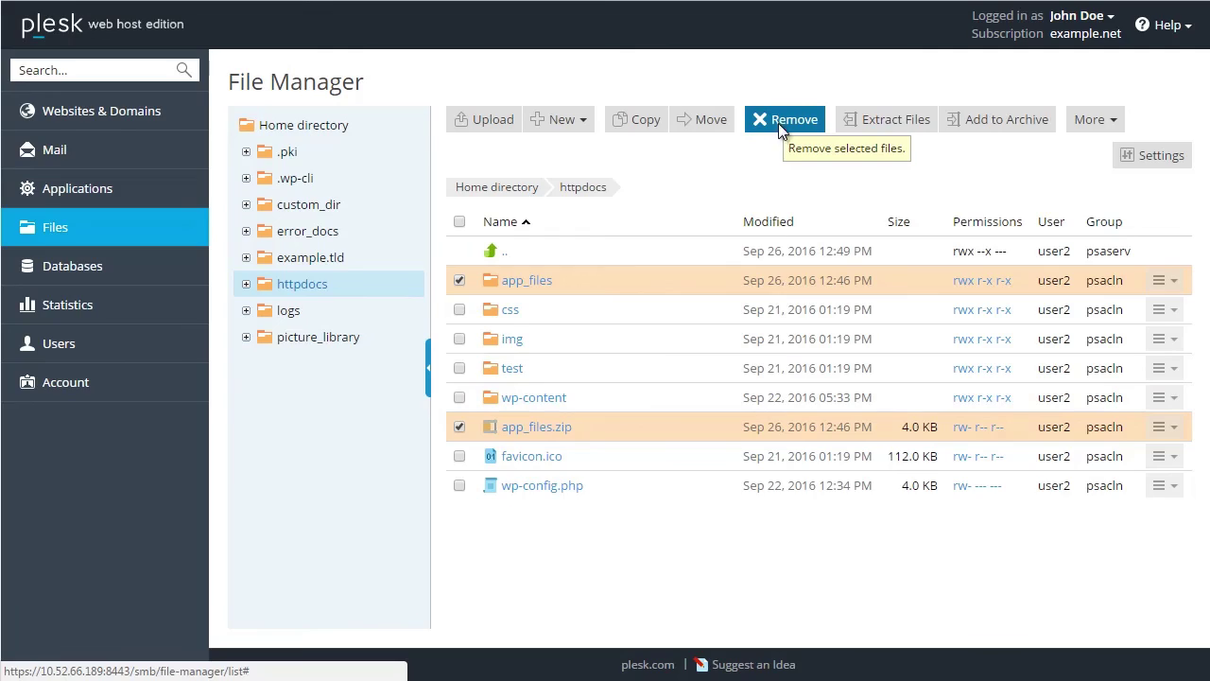
pyautogui.click(779, 124)
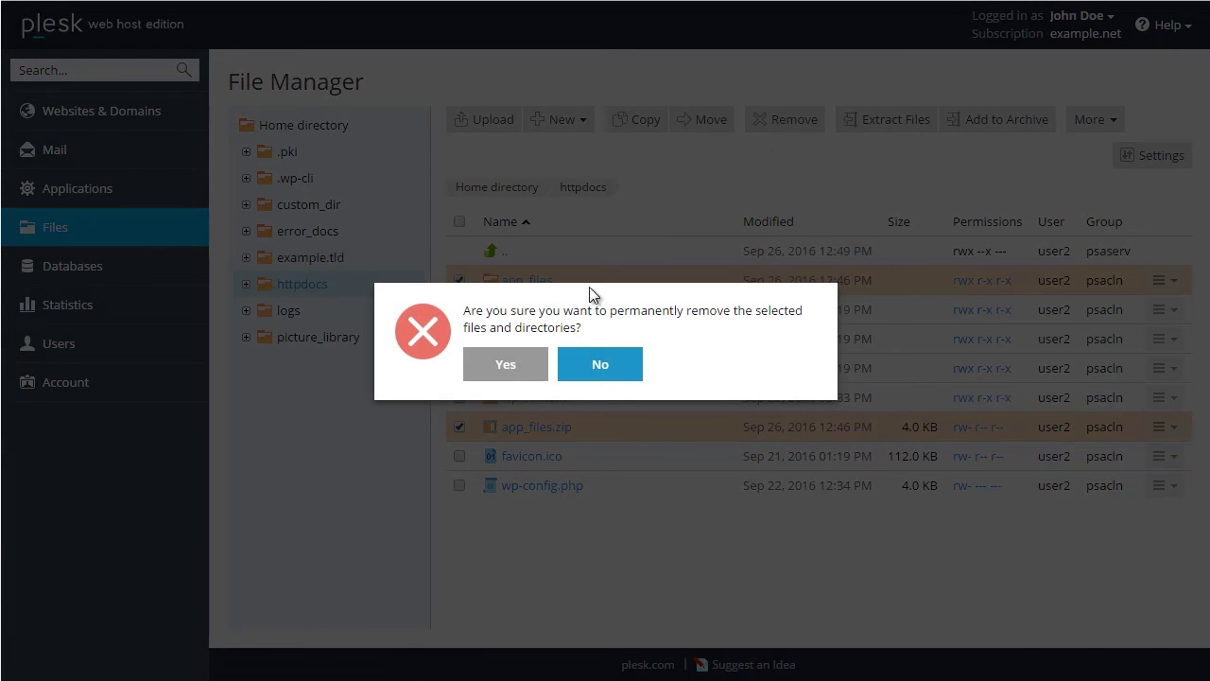
pyautogui.click(528, 378)
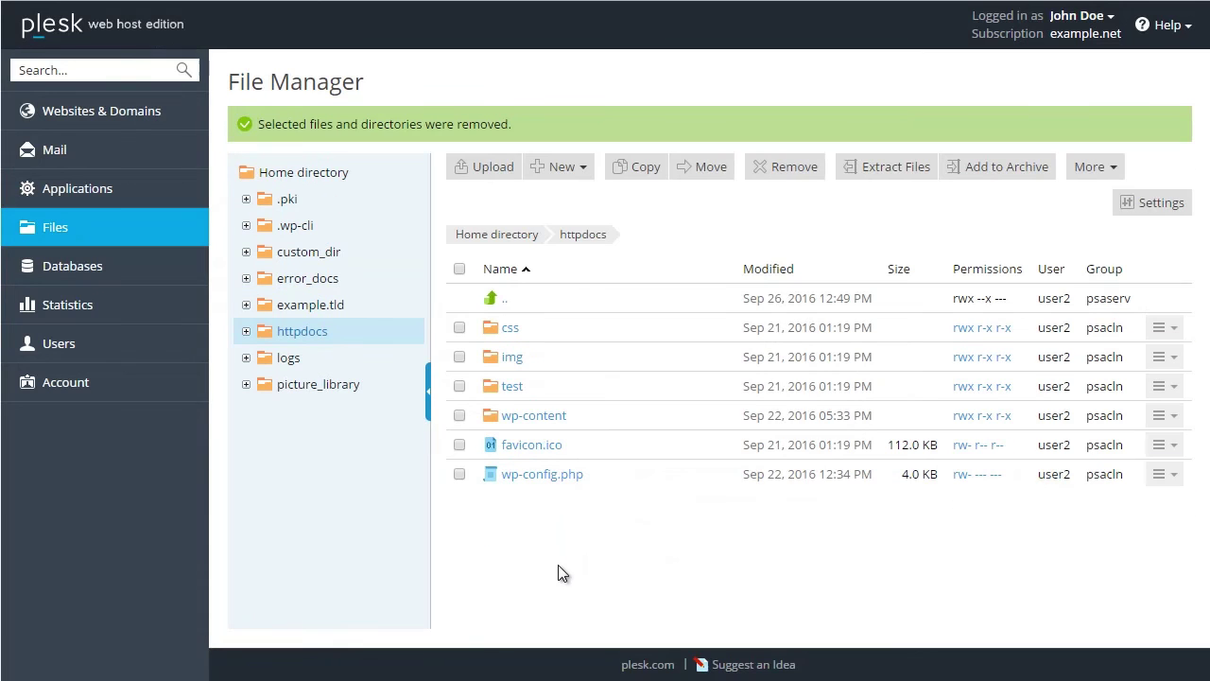
# Pack picture_library, index.html and MyTools.png from the home directory into a zip archive named my_files
pyautogui.click(499, 300)
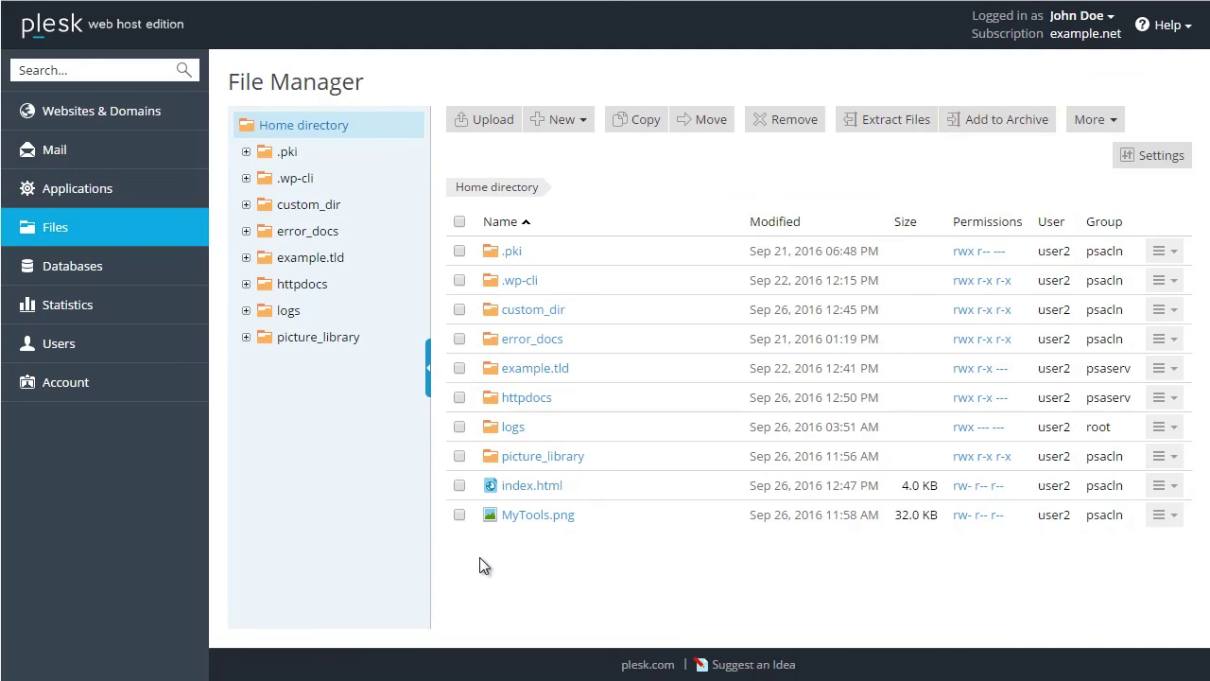
pyautogui.click(460, 457)
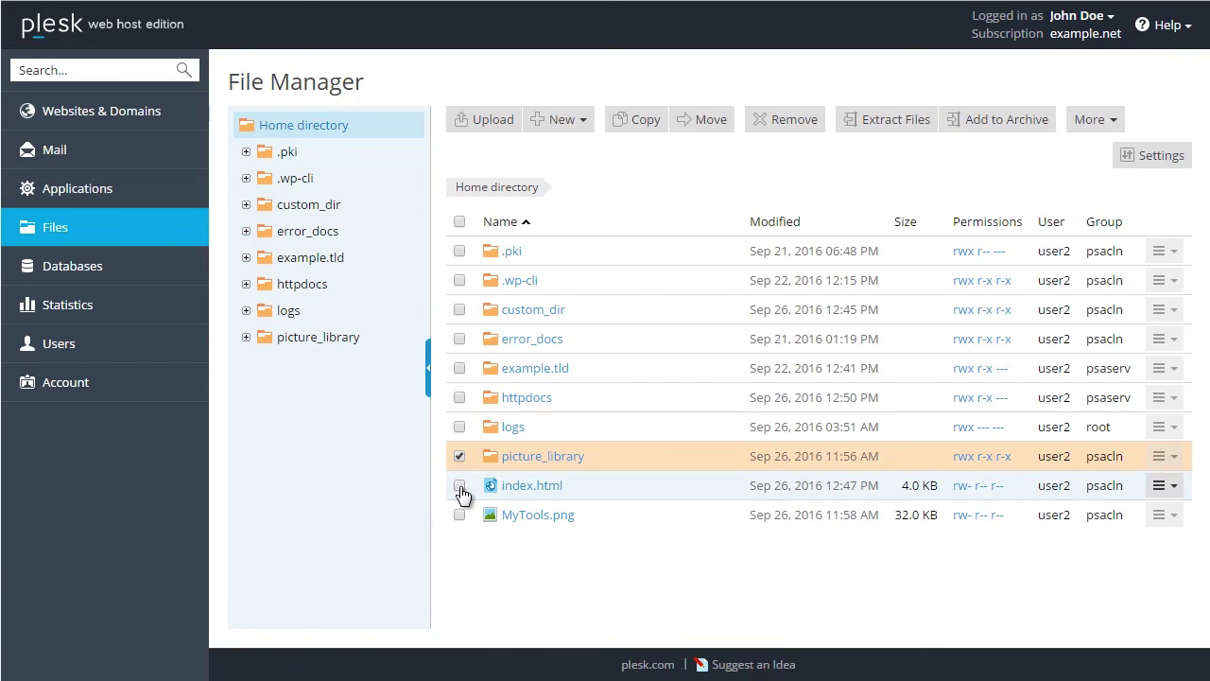
pyautogui.click(460, 485)
pyautogui.click(459, 515)
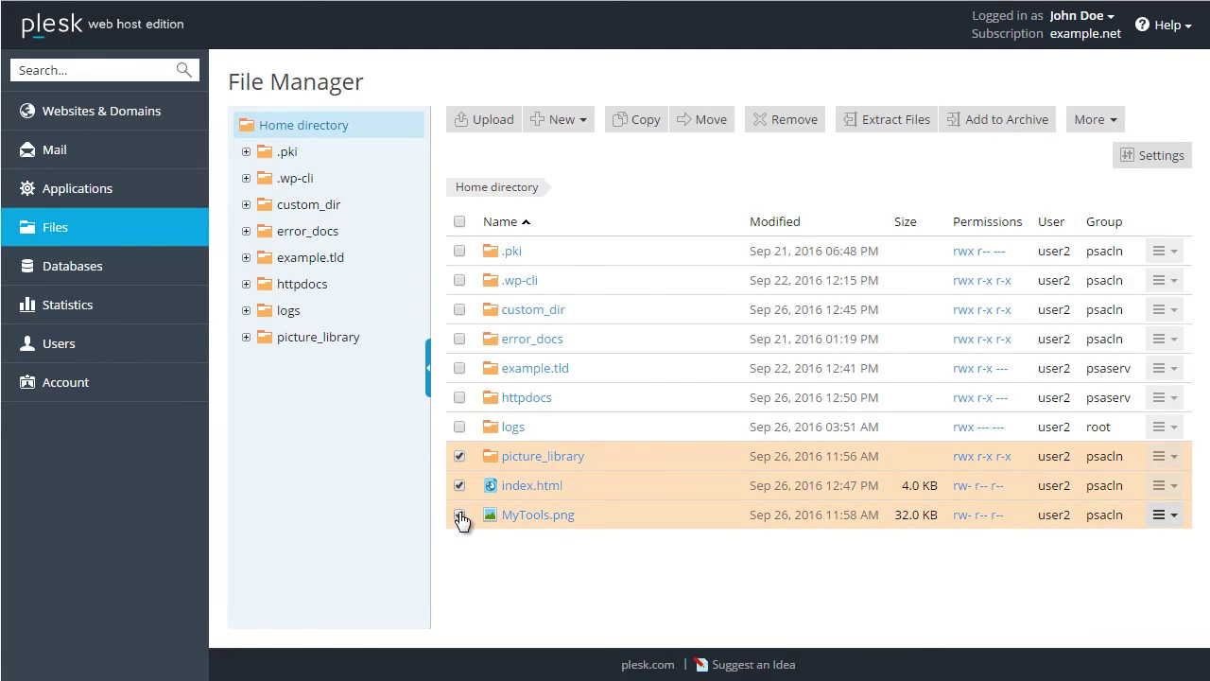
pyautogui.click(972, 120)
pyautogui.write('my_files')
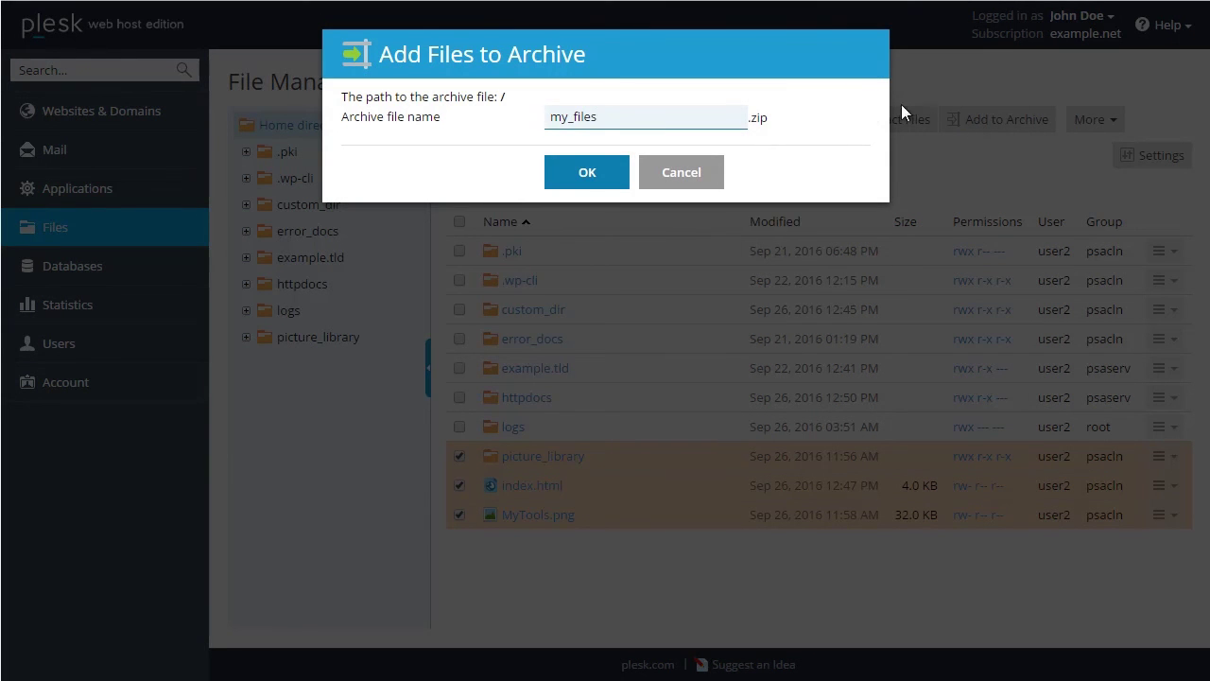
pyautogui.click(592, 173)
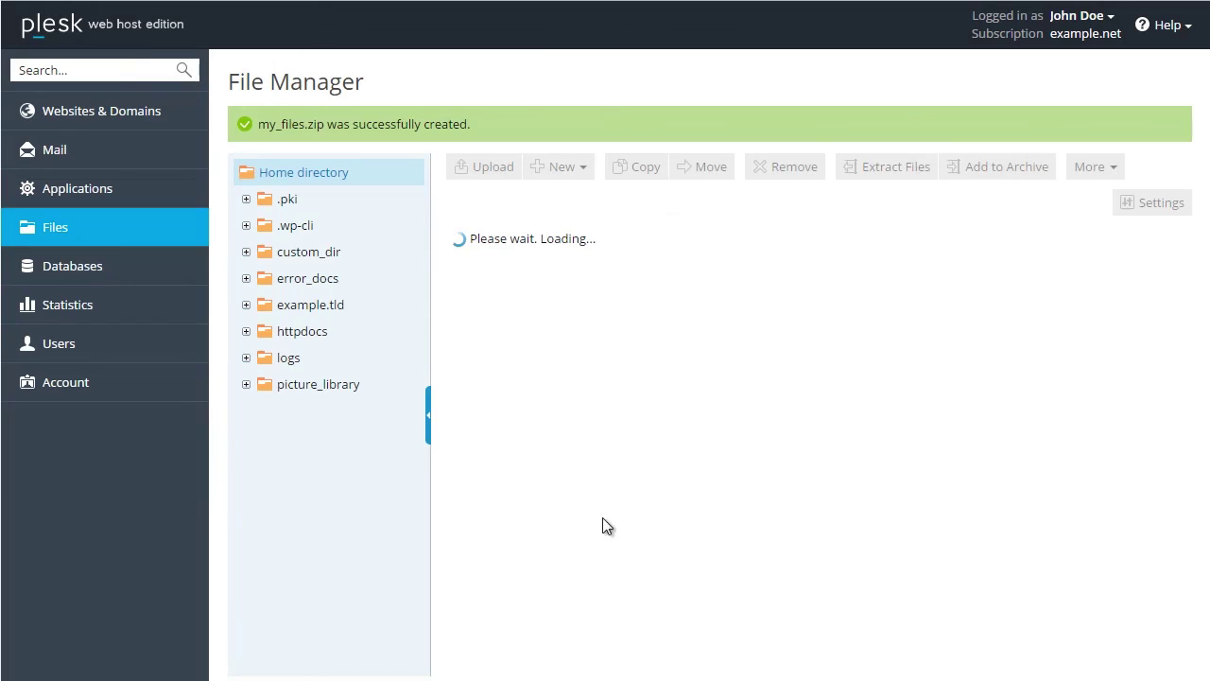